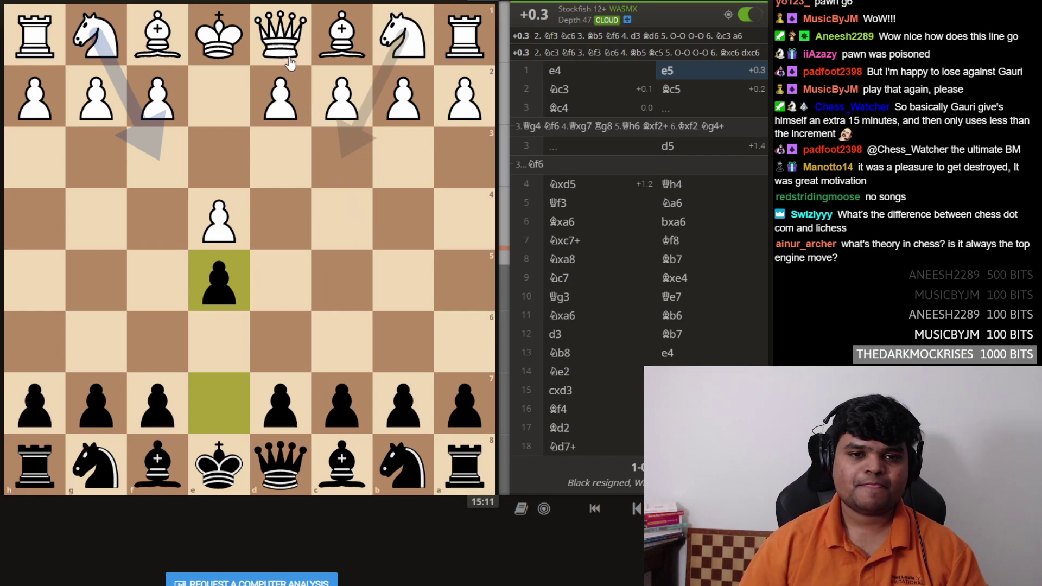
Play 2.Qh5 after 1.e4 e5, retrying the queen move once
mouse_move(282, 35)
mouse_down()
mouse_move(32, 289)
mouse_move(35, 279)
mouse_up()
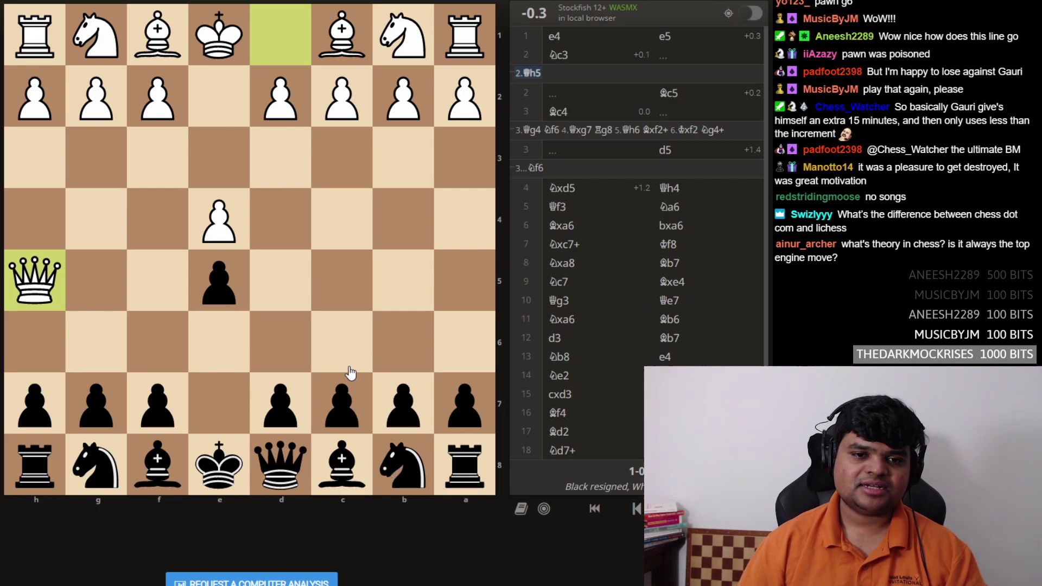
key(Left)
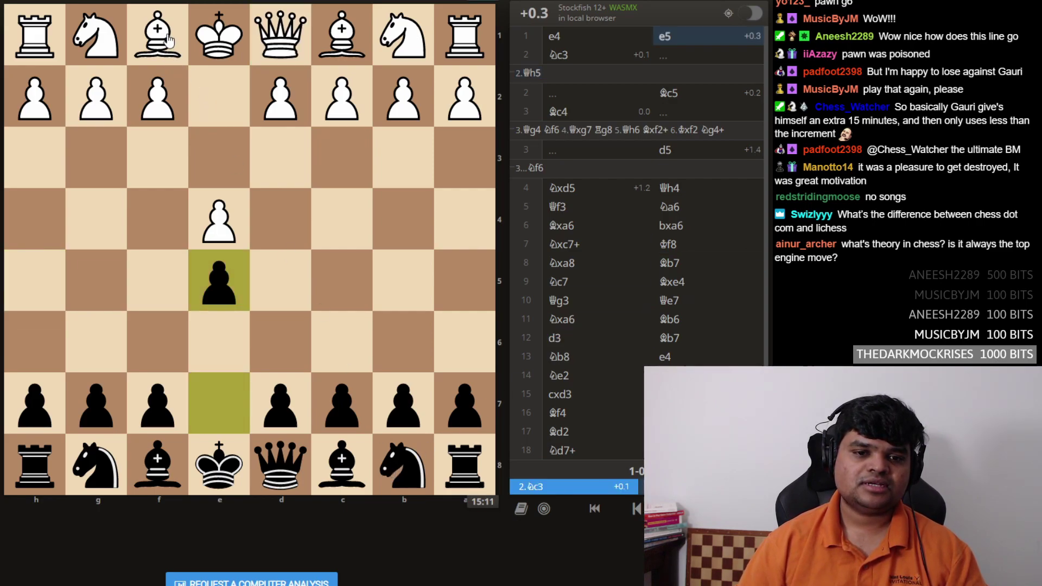
drag(281, 35, 35, 279)
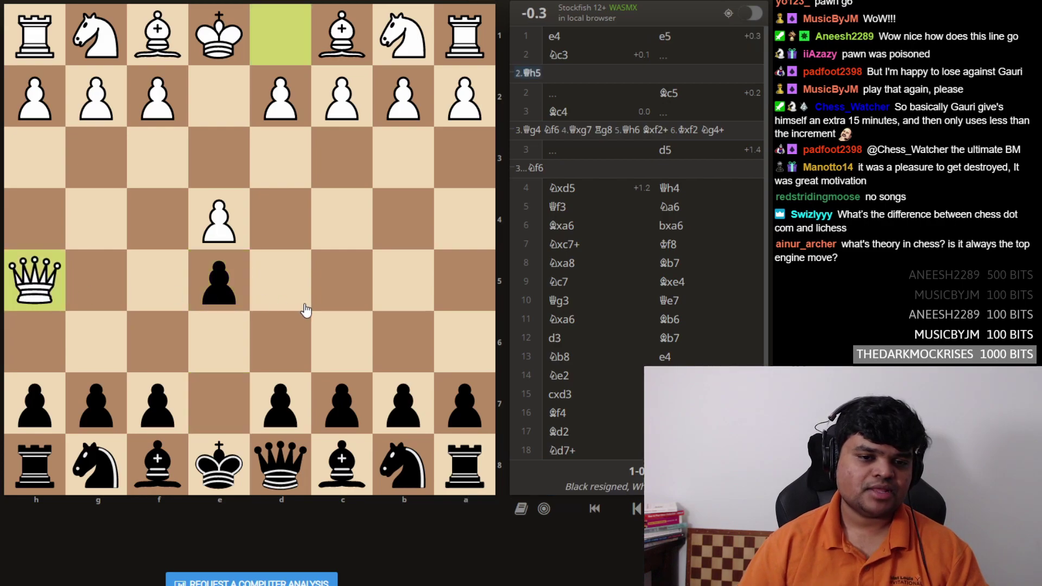
Add 2...Nc6 3.Bc4 with a g7-g6 arrow, then step back toward Qh5
right_click(403, 468)
mouse_move(402, 468)
mouse_down()
mouse_move(383, 471)
mouse_move(342, 342)
mouse_up()
drag(157, 35, 342, 219)
drag(98, 399, 90, 349)
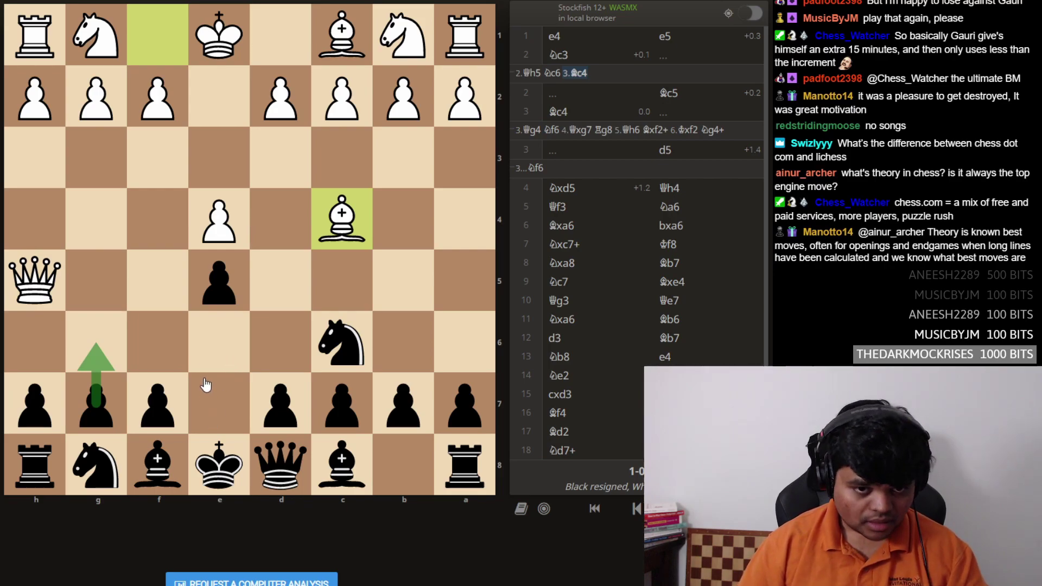
key(Left)
key(Left)
Play 2...Nf6 3.Qxe5+ Be7 in the Qh5 variation
mouse_move(96, 467)
mouse_down()
mouse_move(158, 342)
mouse_move(35, 281)
mouse_up()
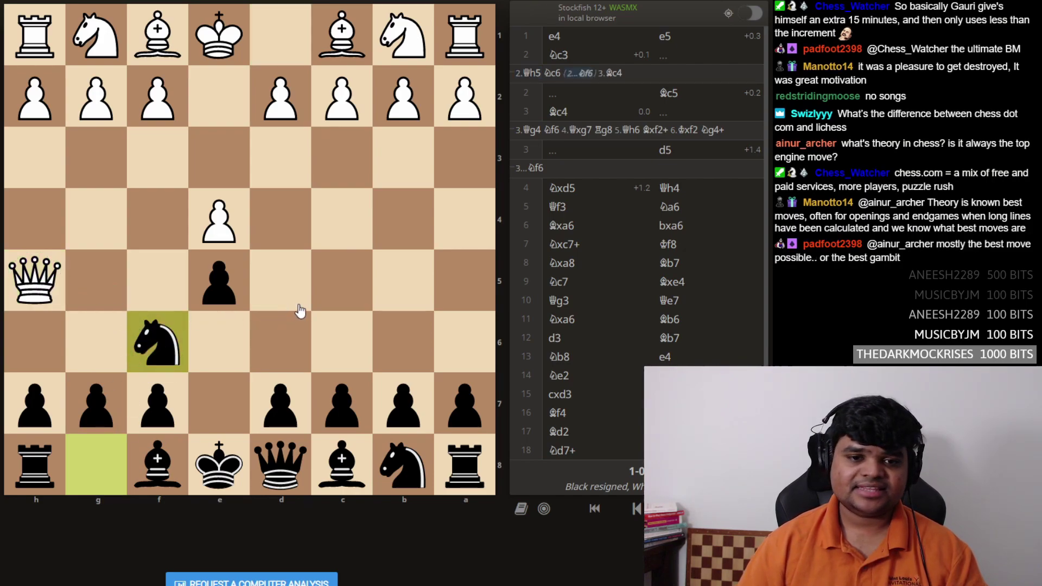
right_click(35, 282)
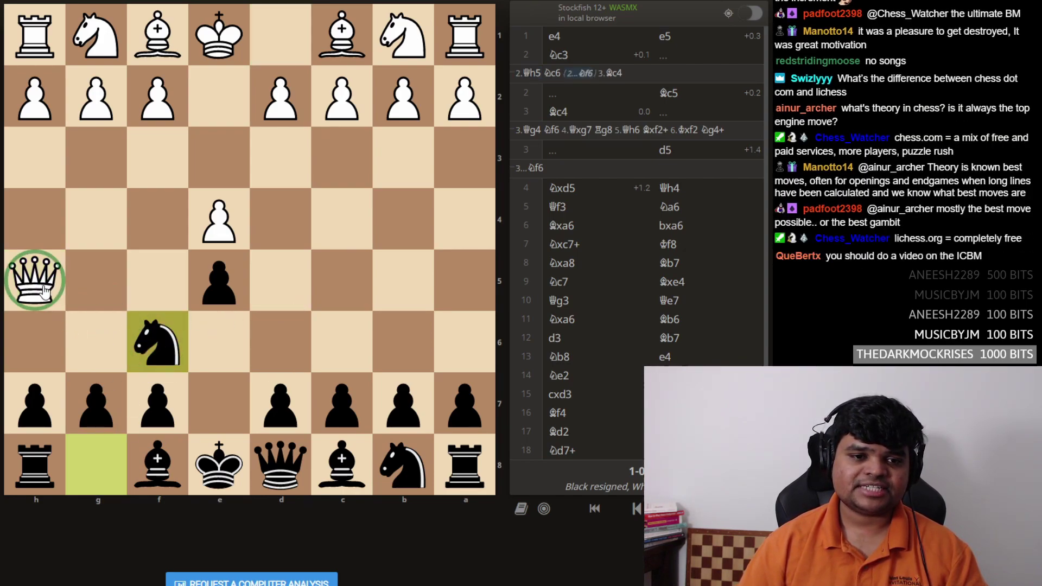
drag(36, 281, 220, 281)
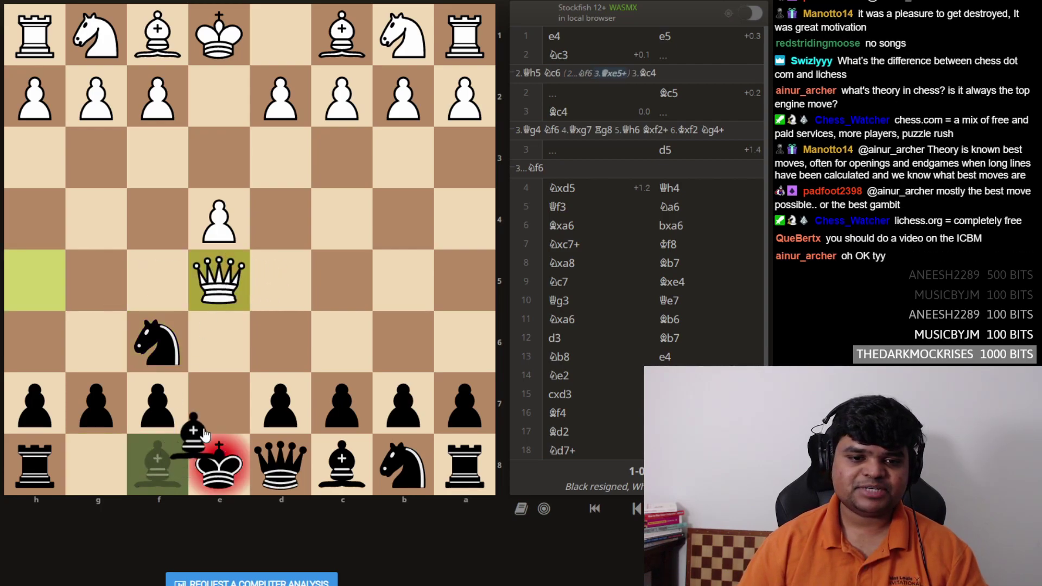
drag(159, 465, 220, 403)
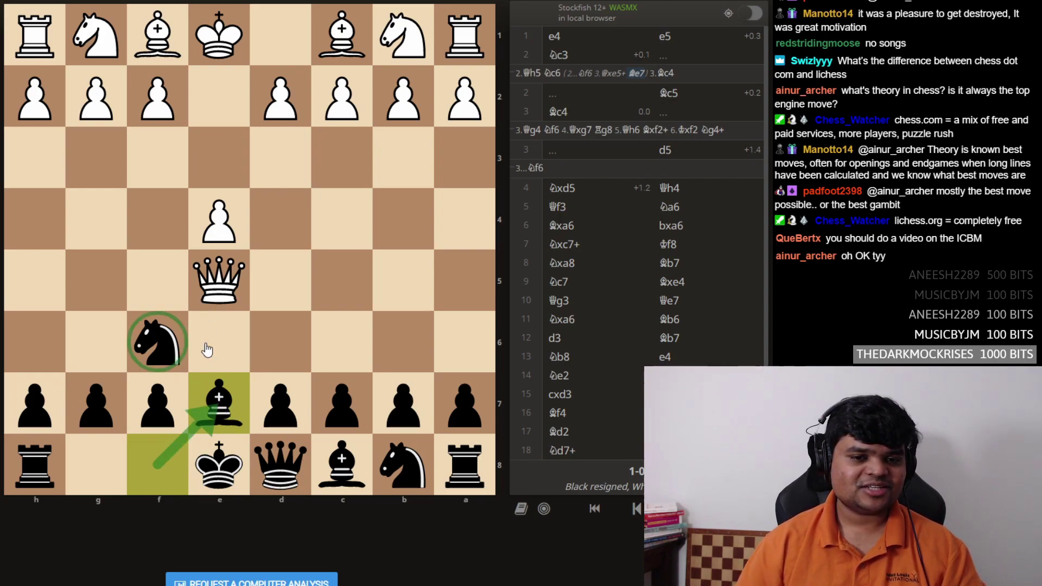
Circle f6 and e7, draw castling and e-file arrows, then play 4.Nf3 O-O
click(203, 350)
right_click(159, 340)
right_click(216, 401)
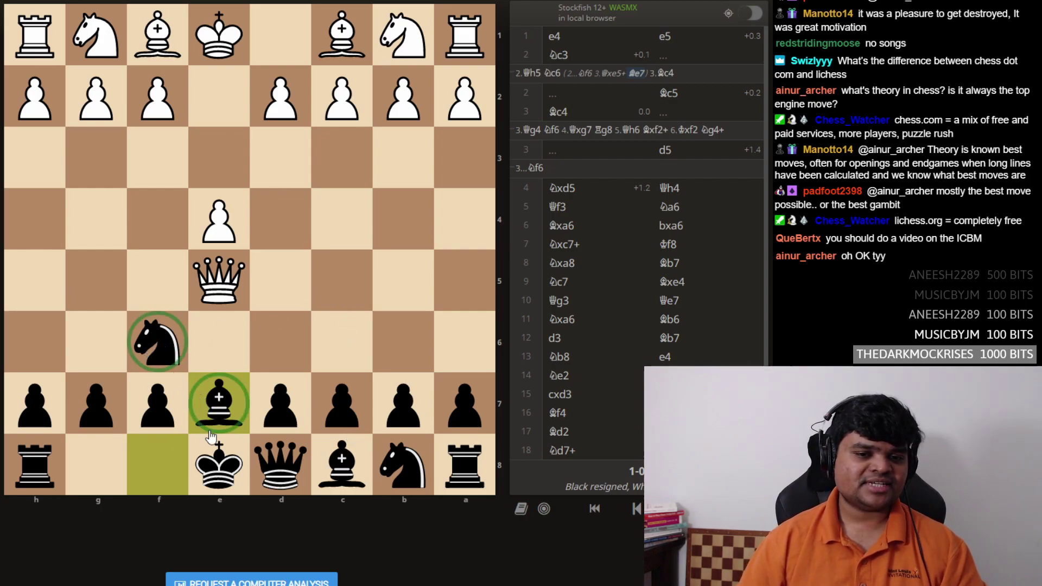
drag(219, 464, 98, 464)
drag(218, 464, 218, 110)
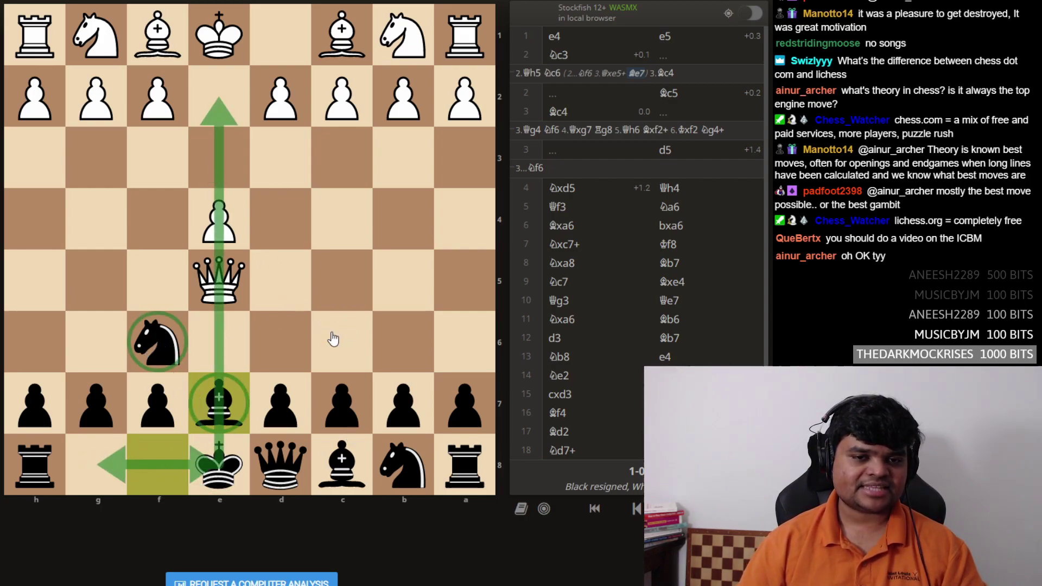
key(Right)
drag(219, 464, 97, 460)
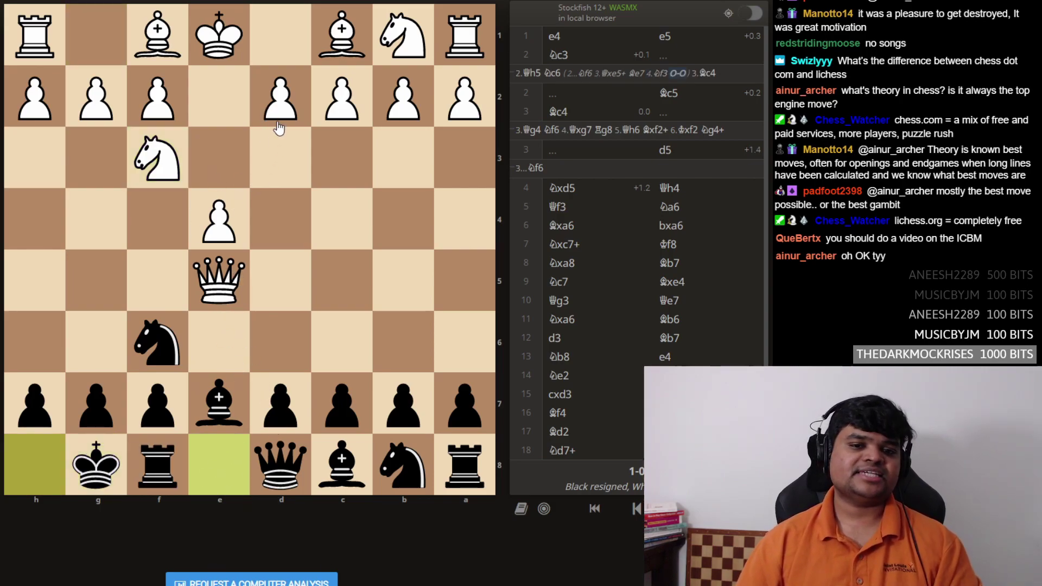
Play 5.d3 d5 6.exd5 Re8 7.Qg5 in the Nf6 line
click(280, 96)
click(280, 158)
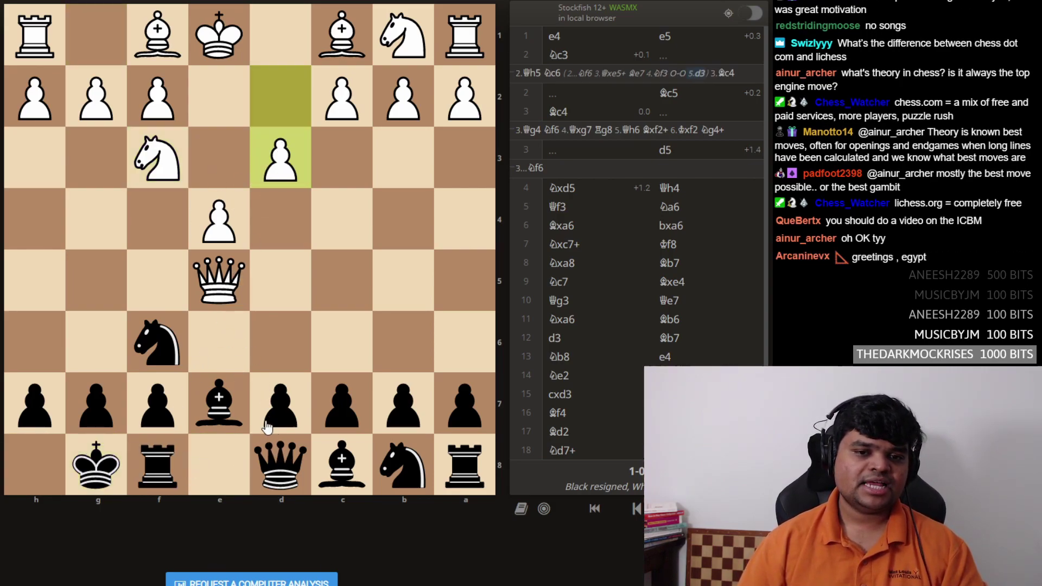
drag(281, 403, 280, 279)
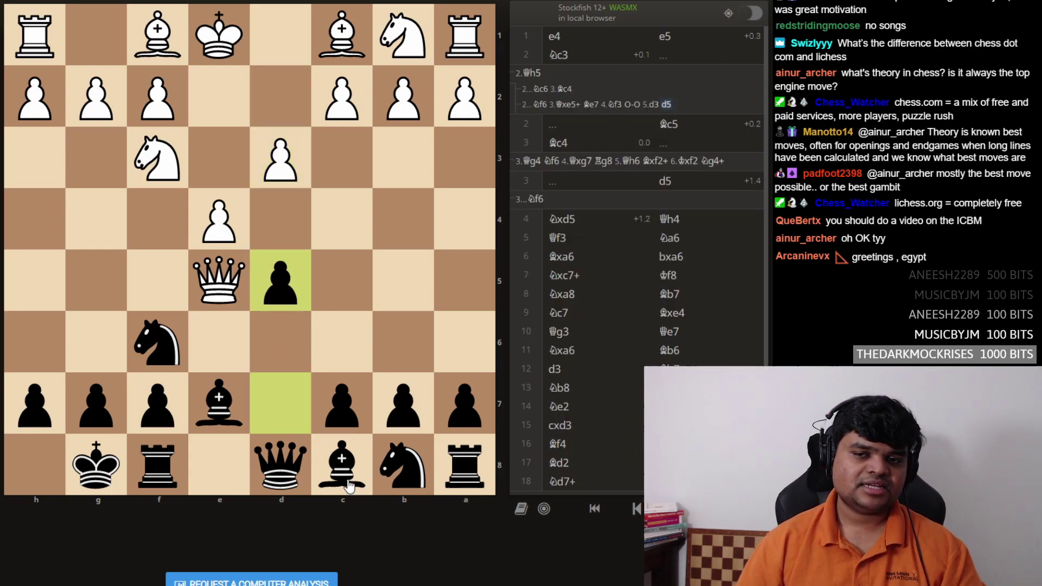
drag(218, 236, 280, 279)
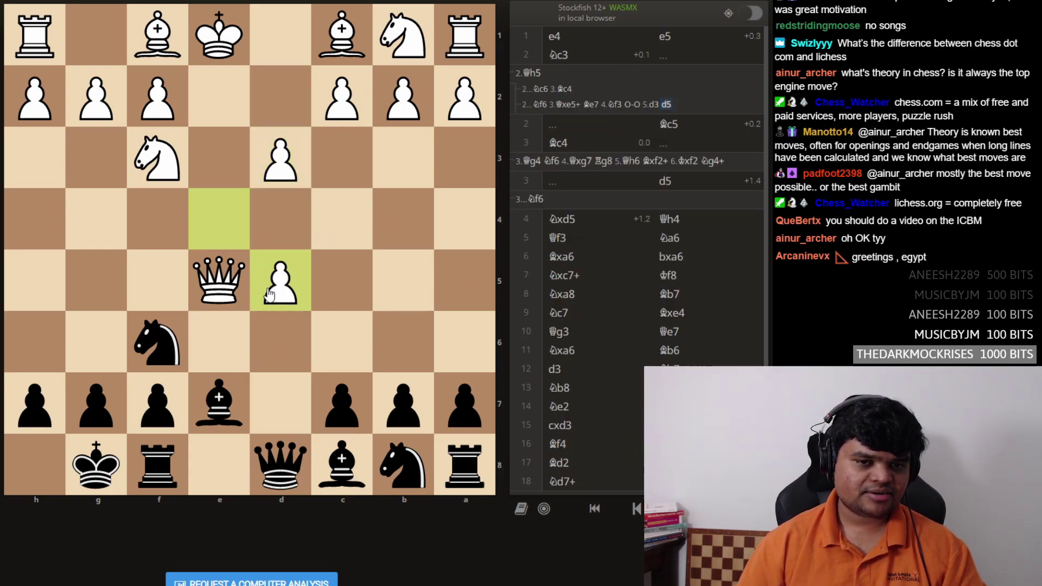
mouse_move(157, 464)
mouse_down()
mouse_move(219, 465)
mouse_move(218, 37)
mouse_up()
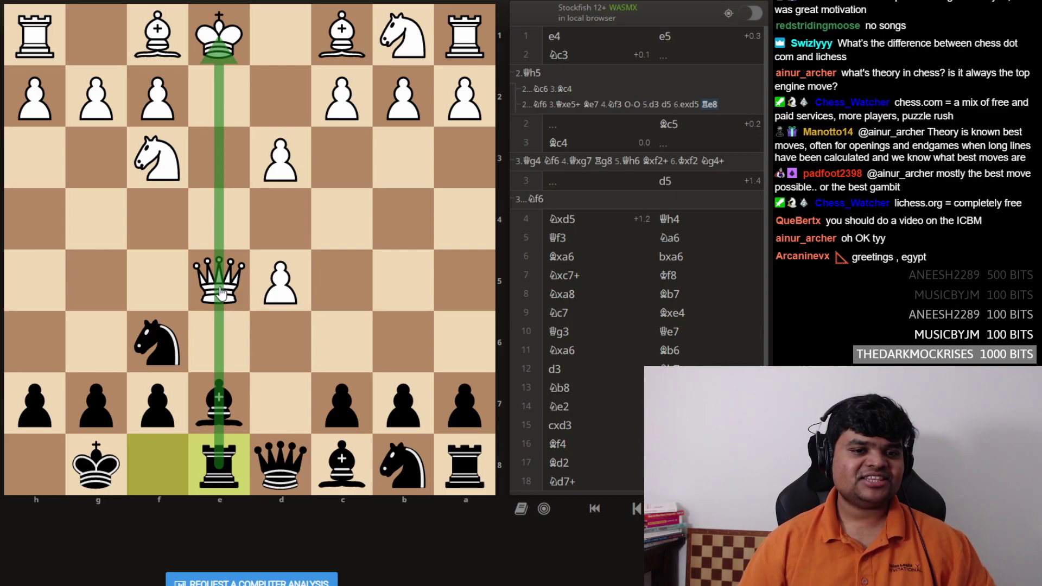
mouse_move(220, 292)
mouse_down()
mouse_move(209, 279)
mouse_move(97, 280)
mouse_up()
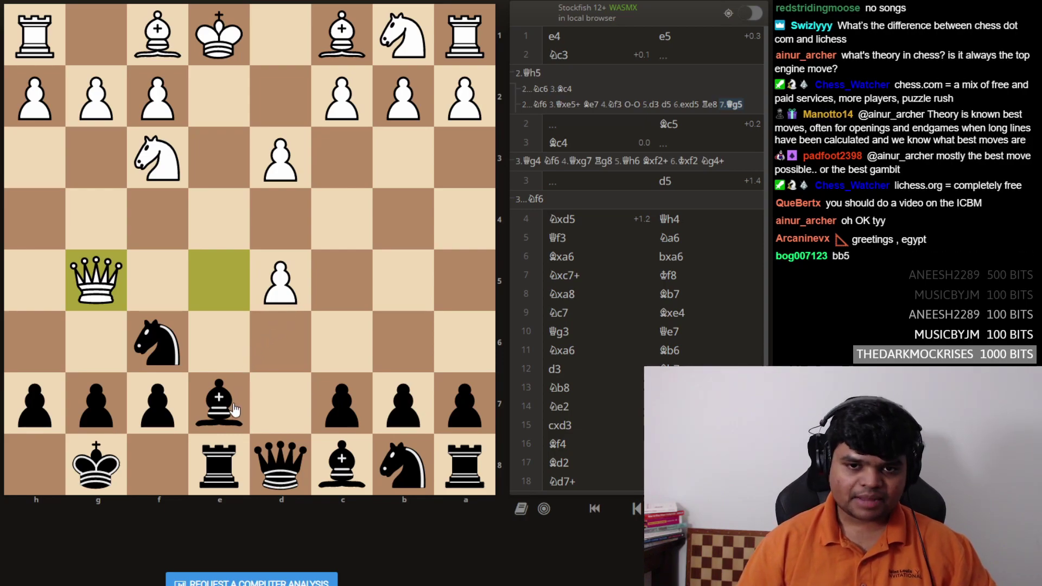
Play 7...Bb4+ 8.Kd1 with a rook arrow, then step back to Bb4+
drag(219, 403, 404, 216)
mouse_move(219, 468)
mouse_down()
mouse_move(219, 34)
mouse_move(281, 33)
mouse_up()
drag(218, 466, 219, 35)
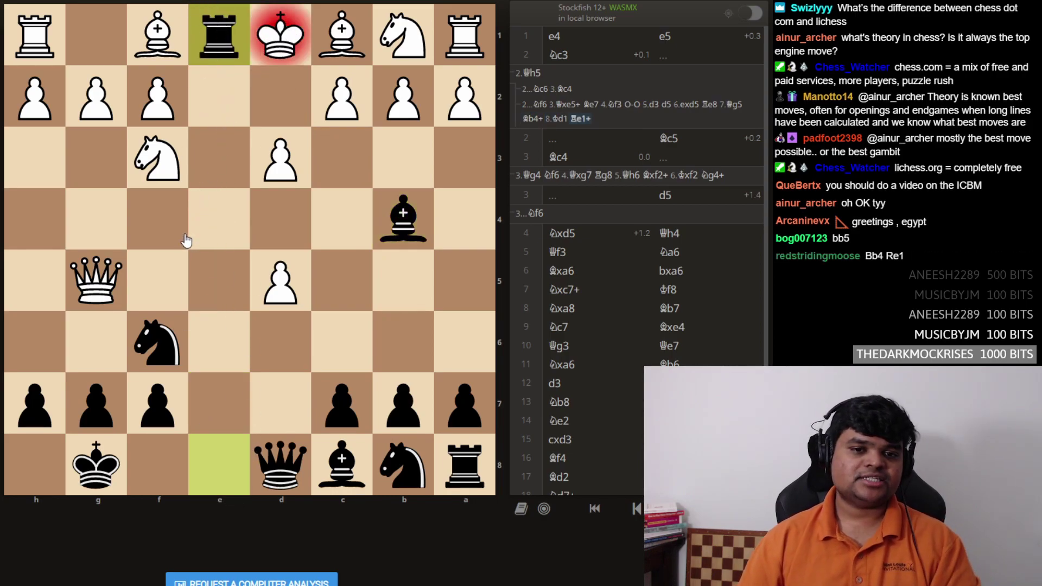
key(Left)
key(Left)
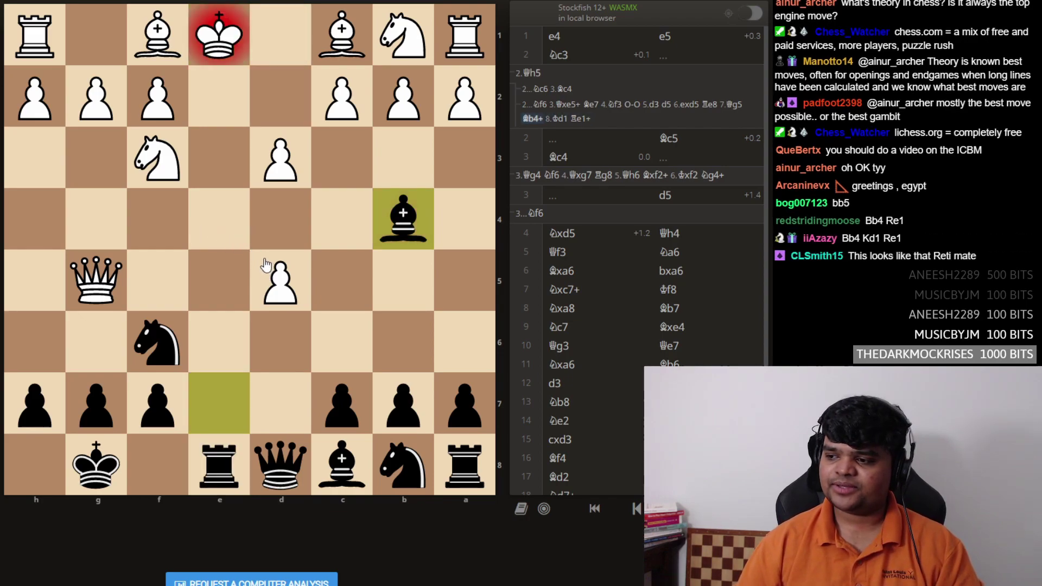
key(Left)
key(Left)
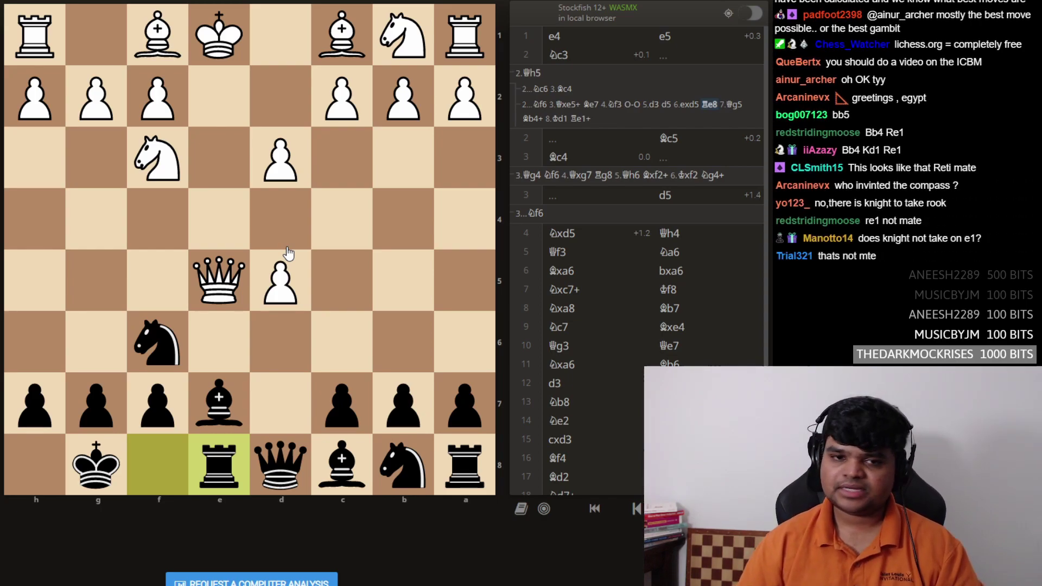
Step through Qg5, Bb4+ and Kd1, then play 8...Re1+
key(Right)
mouse_move(219, 403)
mouse_down()
mouse_move(402, 216)
mouse_move(220, 36)
mouse_up()
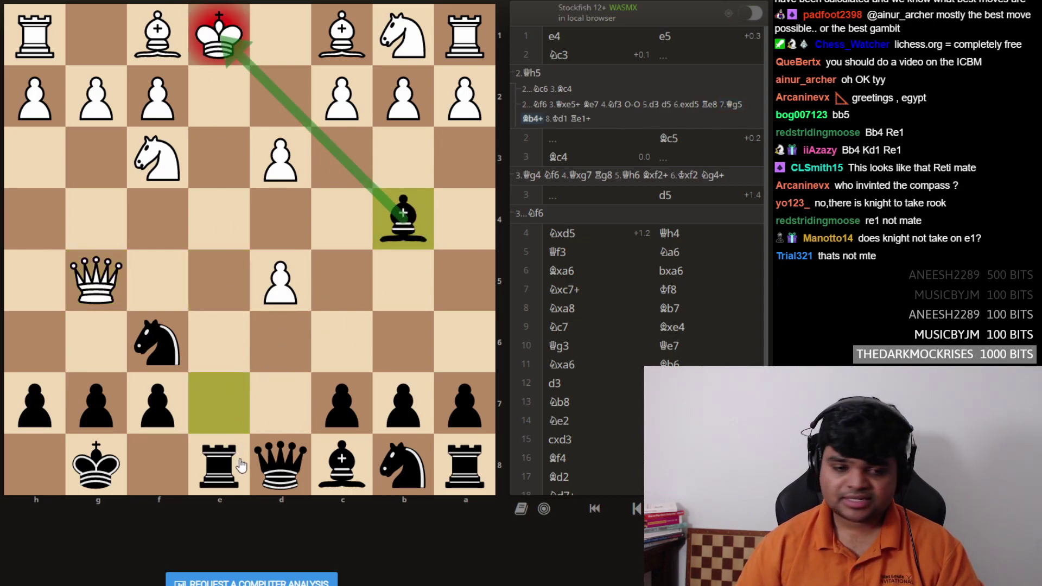
key(Right)
drag(219, 465, 220, 37)
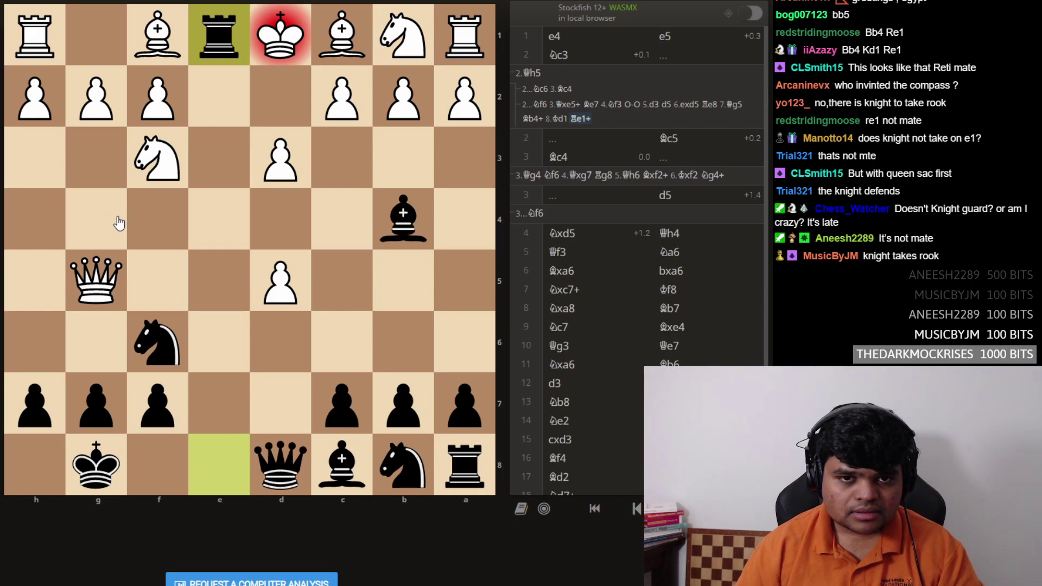
Replace 8...Re1+ with 8...Bg4, after briefly marking the f3 knight's attack on e1
drag(157, 159, 220, 36)
click(204, 223)
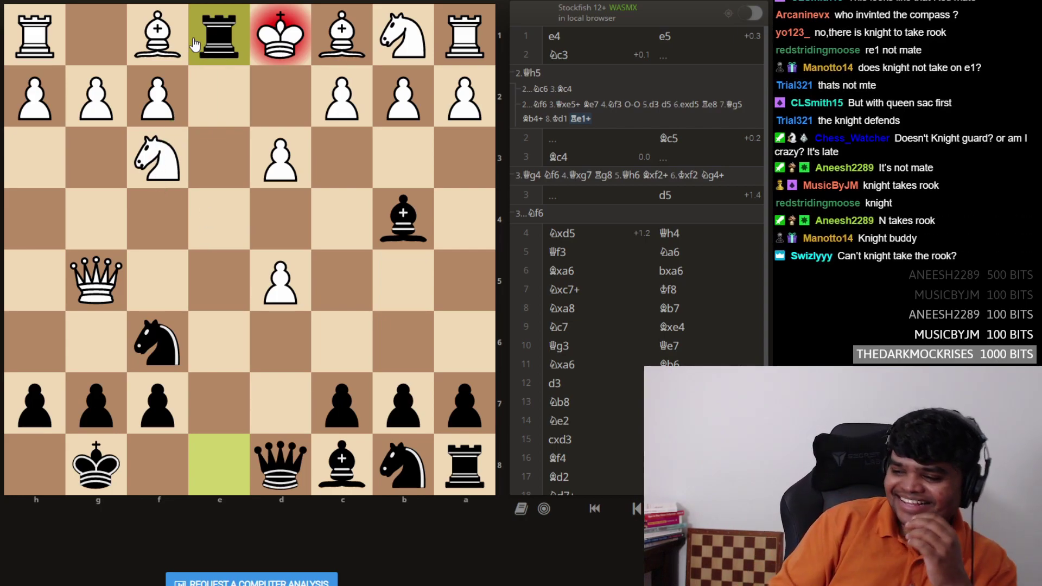
key(Left)
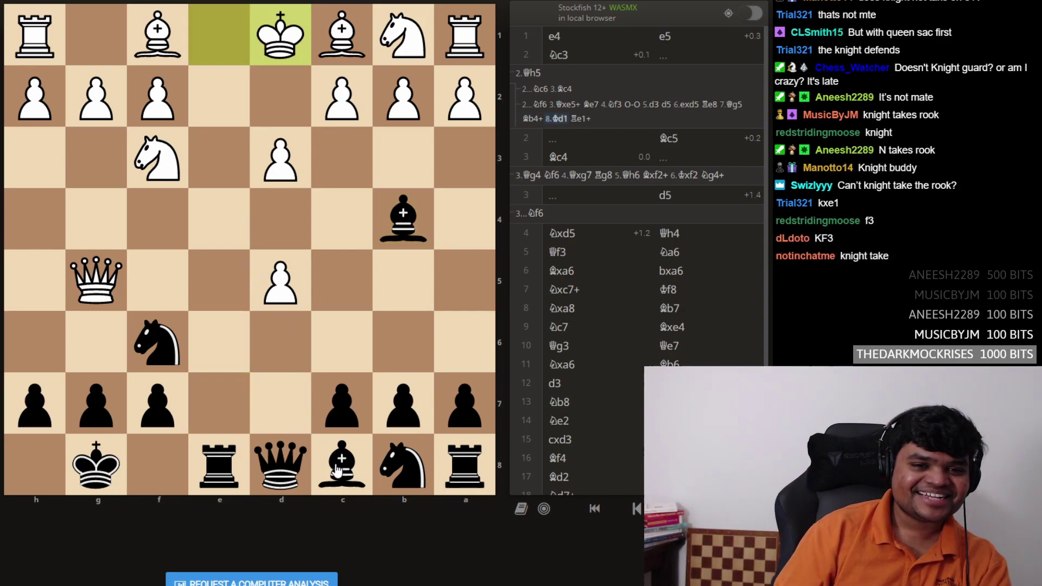
drag(341, 468, 96, 219)
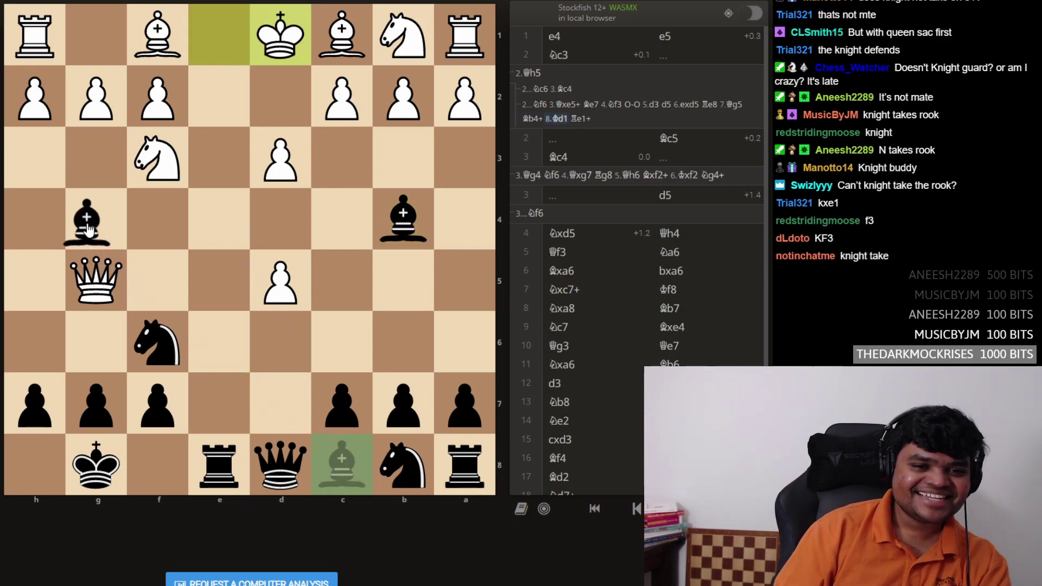
Circle the e1 square in green
right_click(200, 49)
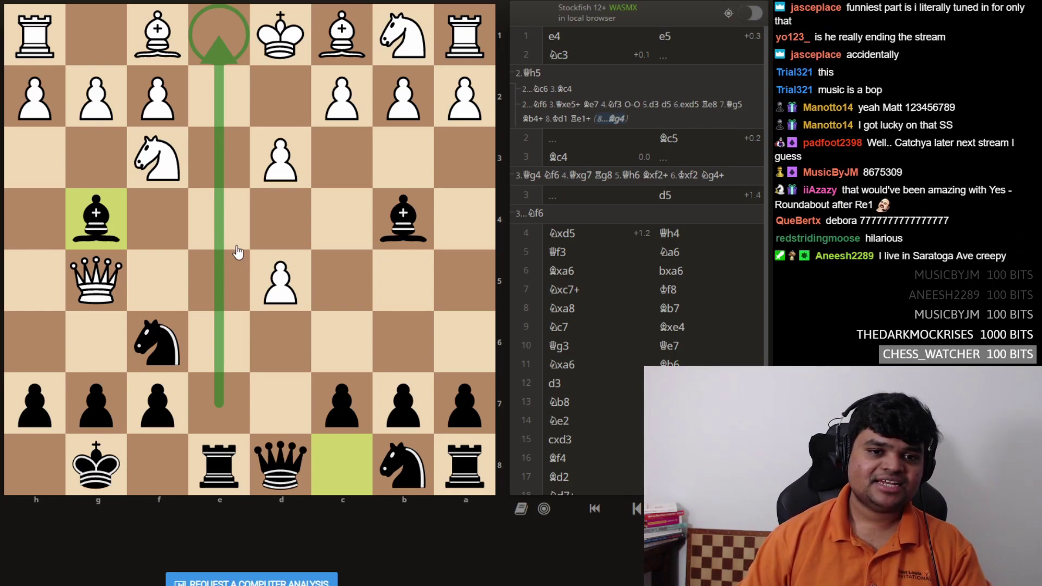
Draw knight and queen arrows, step back to 2...Nf6 and turn on Stockfish
drag(156, 159, 219, 37)
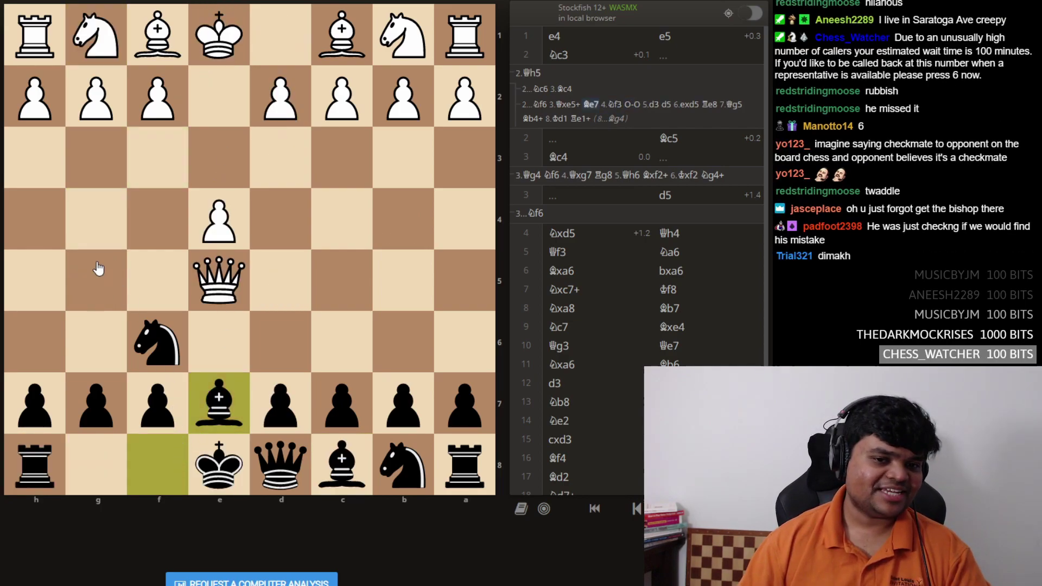
drag(279, 36, 55, 271)
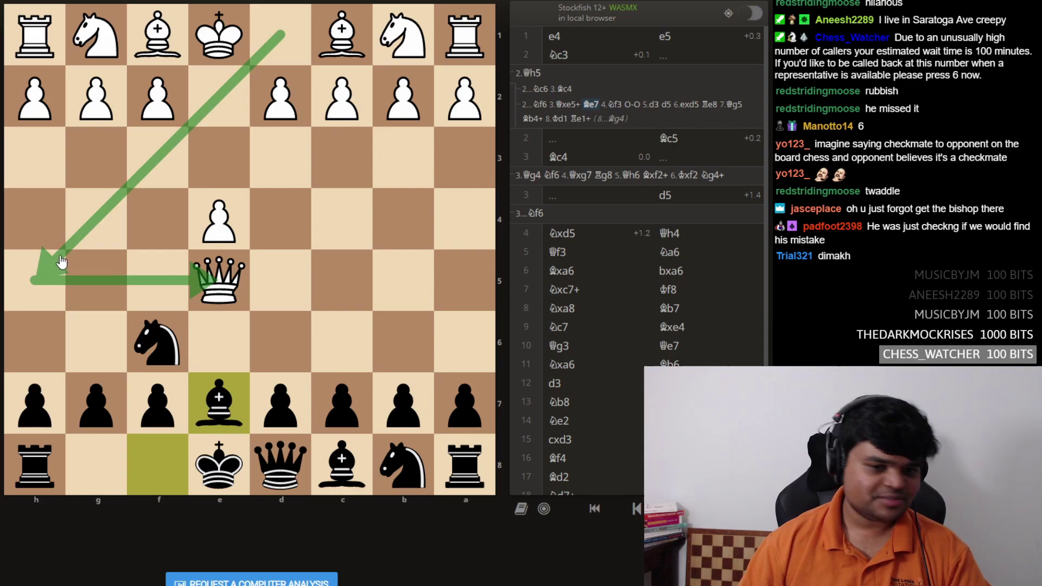
key(Left)
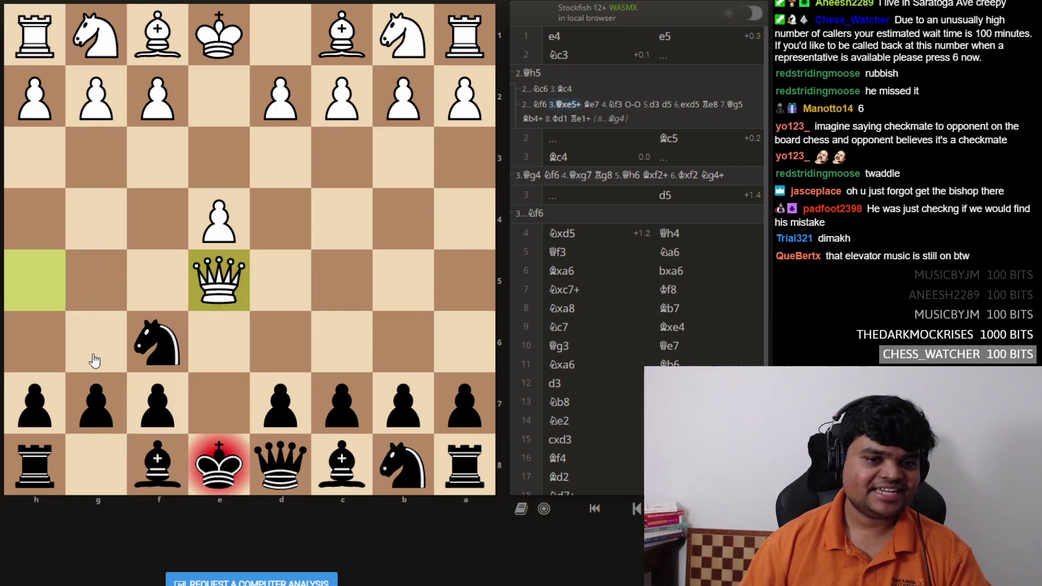
key(Left)
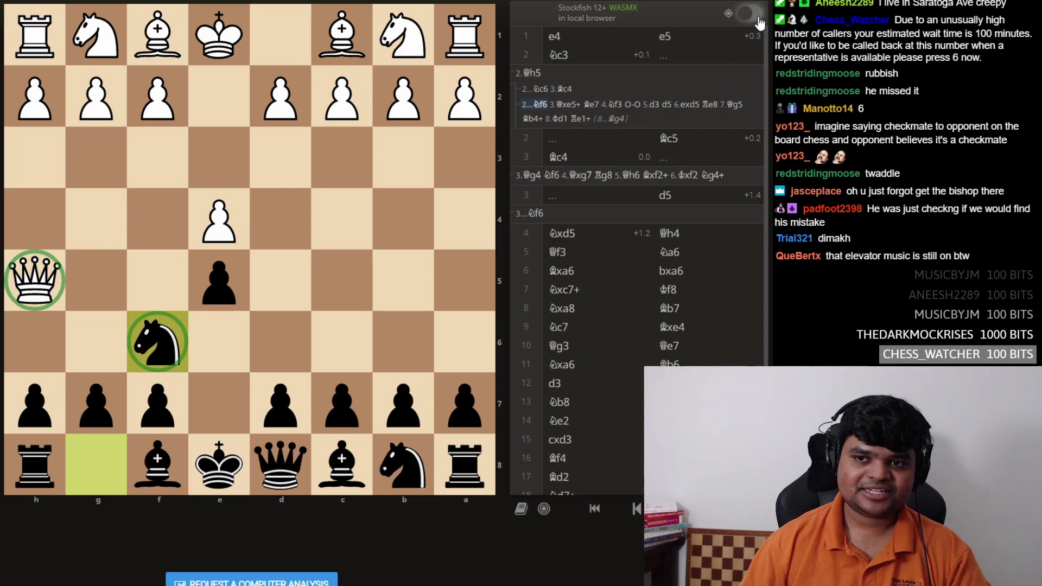
click(759, 20)
Play 3.Qxe5+ Be7, then choose 4.d3 O-O instead of Nf3
drag(34, 279, 219, 279)
drag(157, 465, 218, 402)
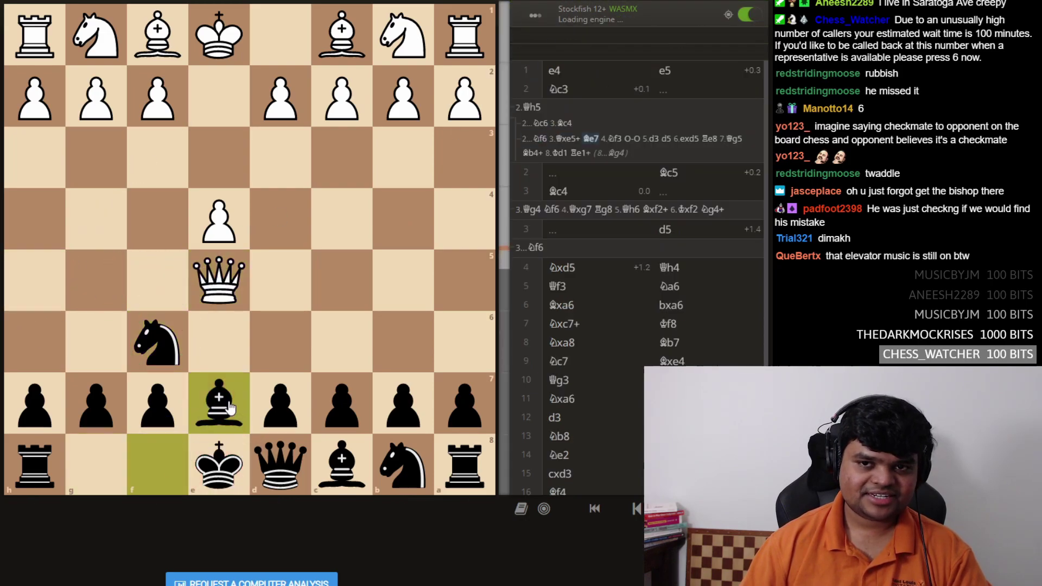
drag(96, 34, 157, 158)
drag(219, 404, 86, 460)
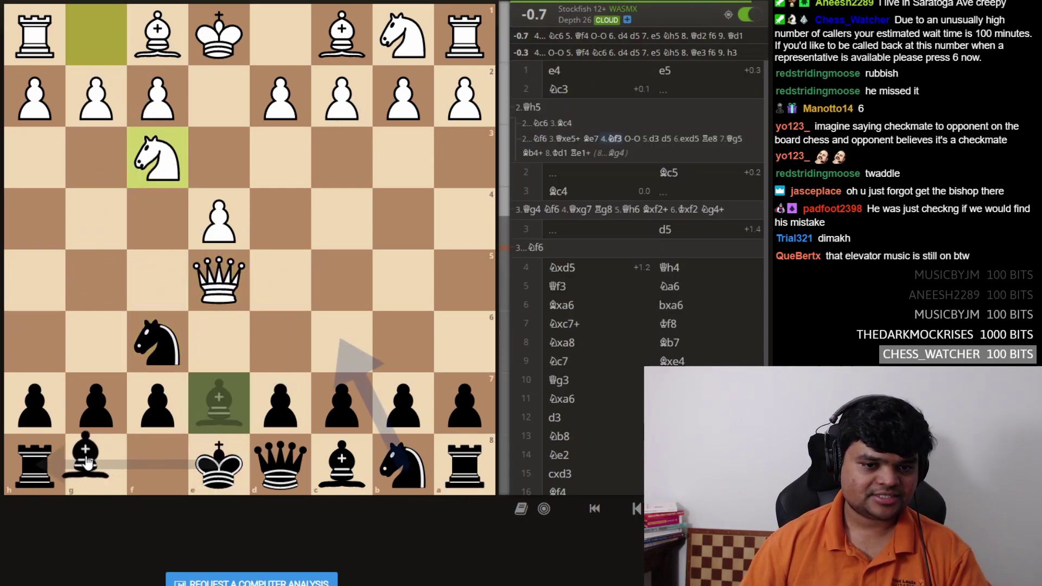
key(Left)
drag(281, 96, 281, 157)
drag(218, 465, 96, 465)
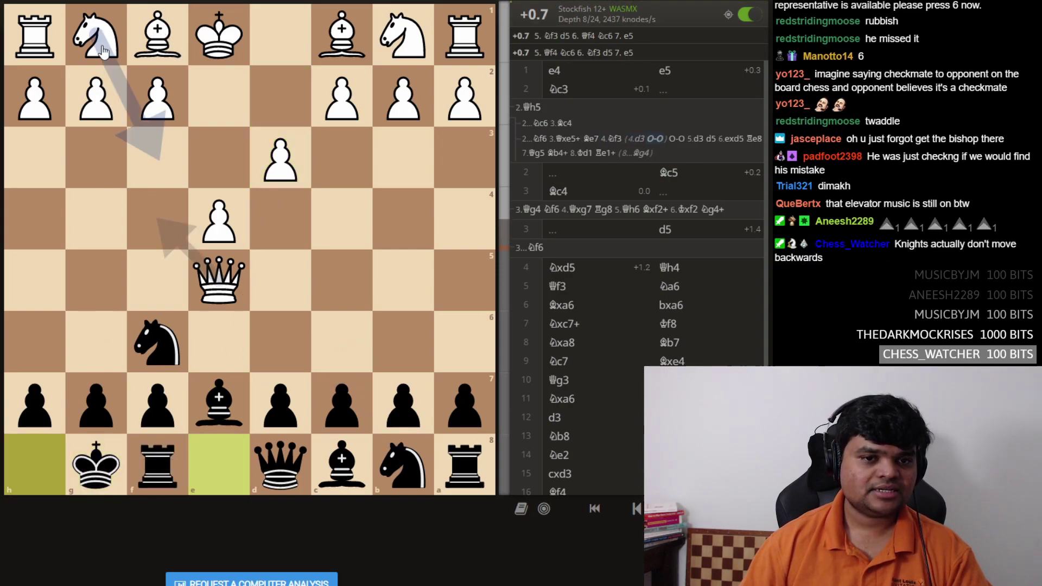
Continue 5.Nf3 d5 6.exd5 Re8 7.Qg5 Nxd5, taking back a trial ...Bg4
drag(97, 35, 158, 157)
drag(280, 403, 279, 279)
drag(218, 218, 280, 279)
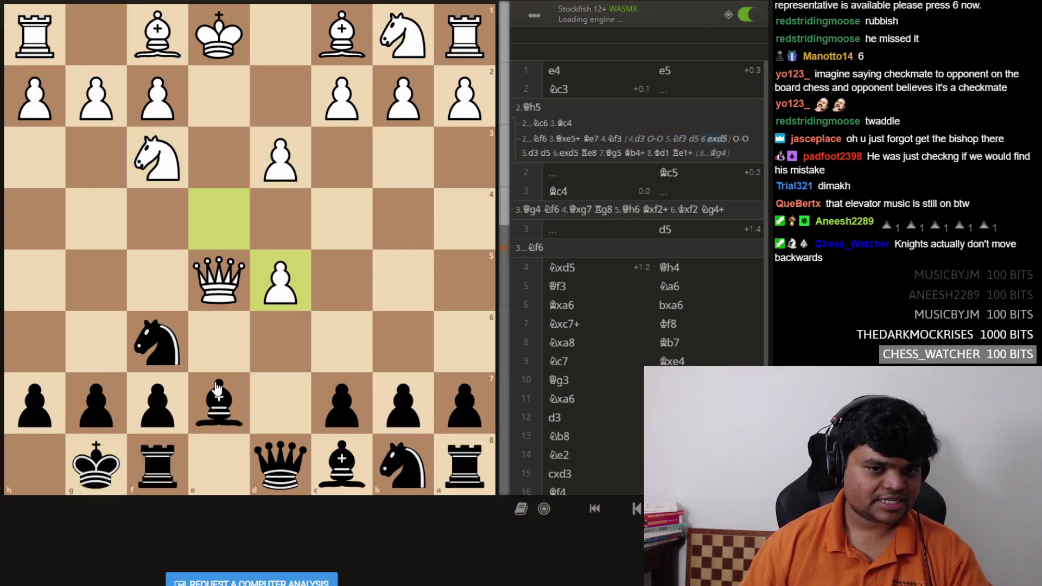
drag(158, 464, 218, 464)
drag(218, 279, 97, 280)
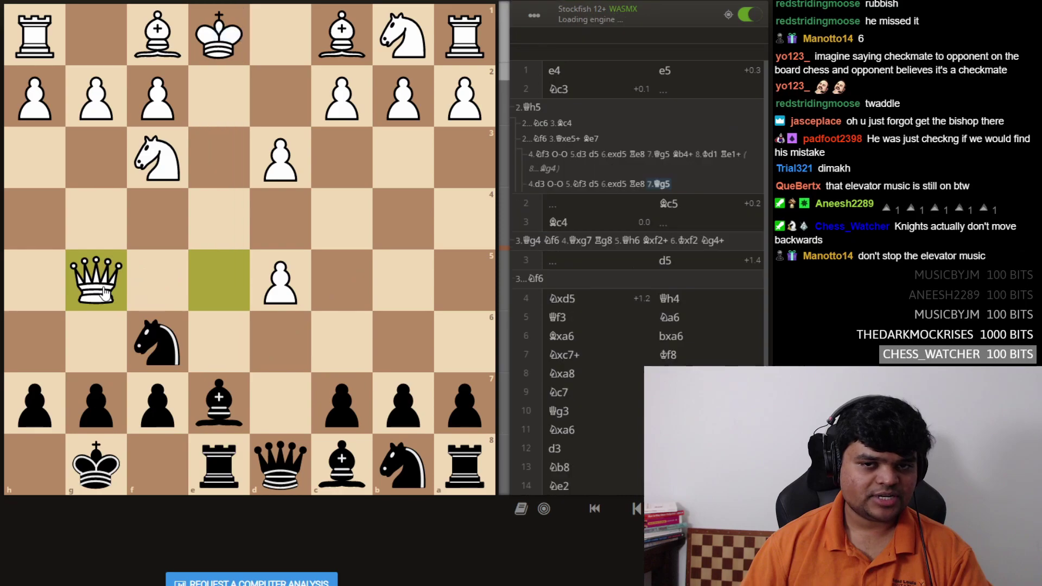
mouse_move(157, 340)
mouse_down()
mouse_move(155, 289)
mouse_move(102, 213)
mouse_move(155, 341)
mouse_up()
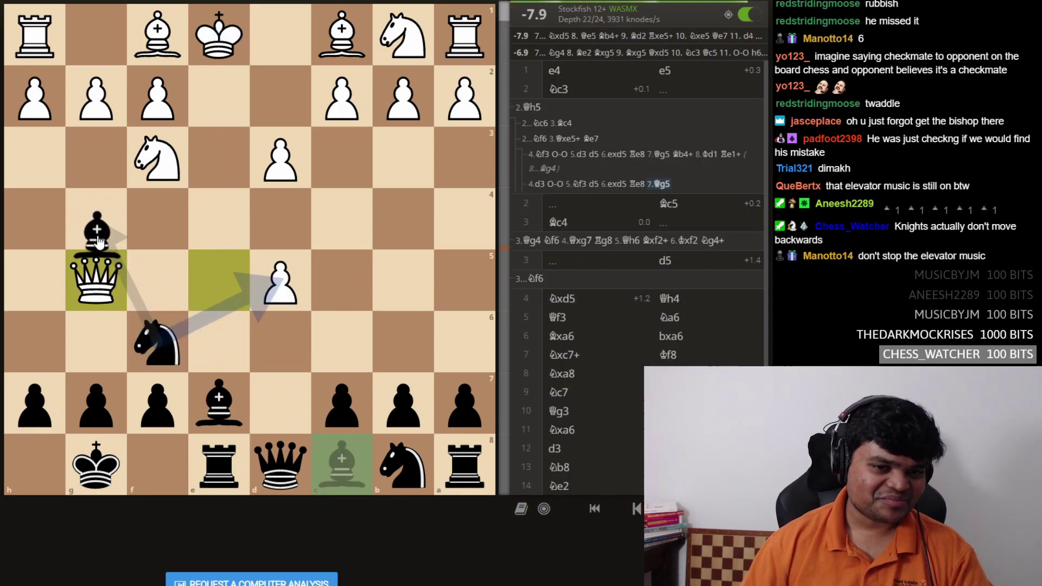
drag(343, 464, 97, 224)
key(Left)
drag(157, 340, 280, 281)
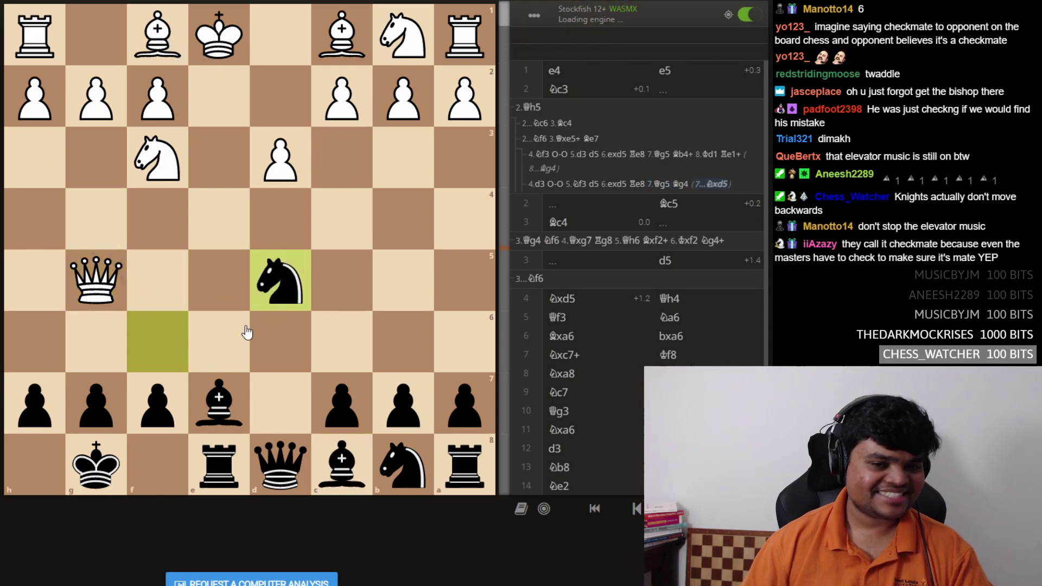